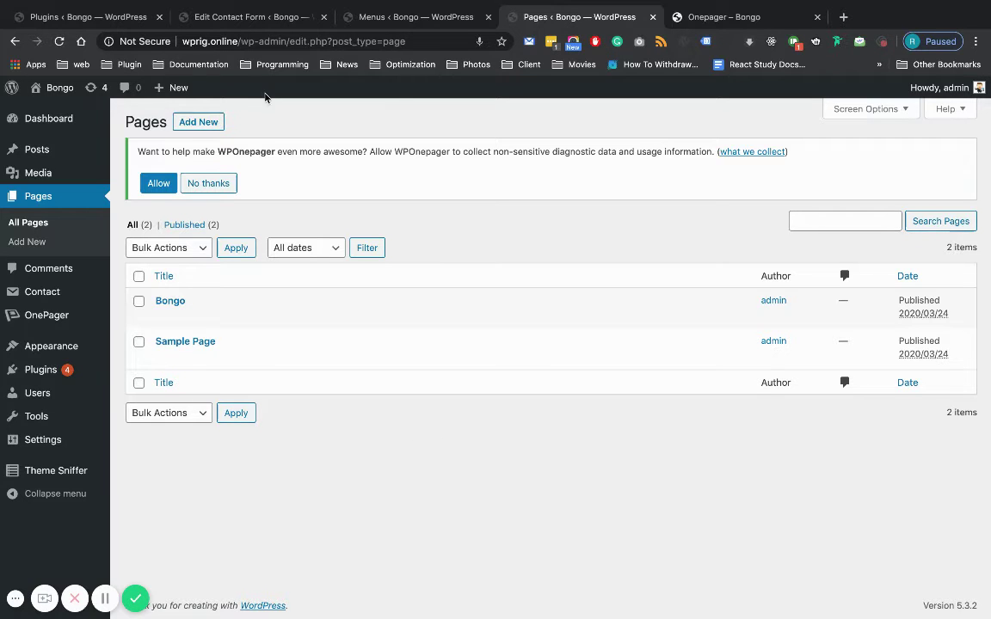
Step: Check the installed plugins list for WPOnepager and return to the Pages list
left_click(104, 15)
scroll(297, 283, "down", 10)
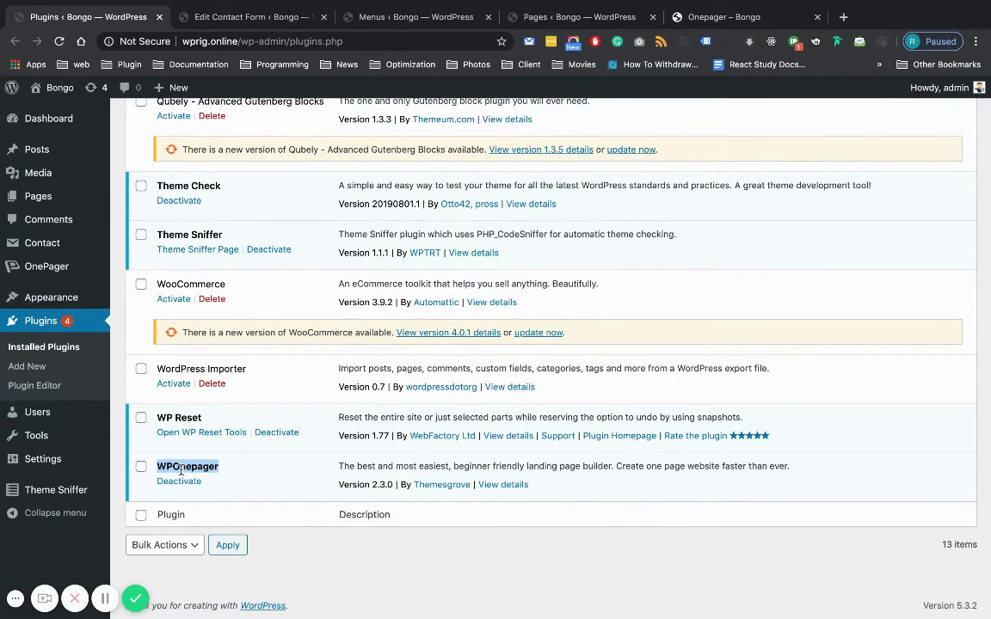
left_click(533, 16)
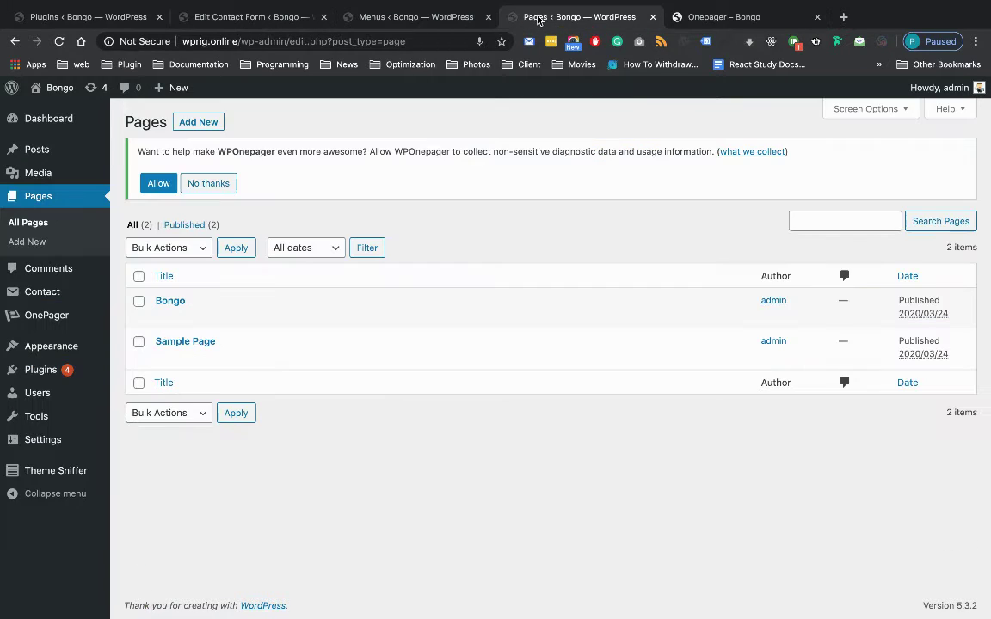
Step: Create a new page titled "Onepager" and publish it
left_click(217, 123)
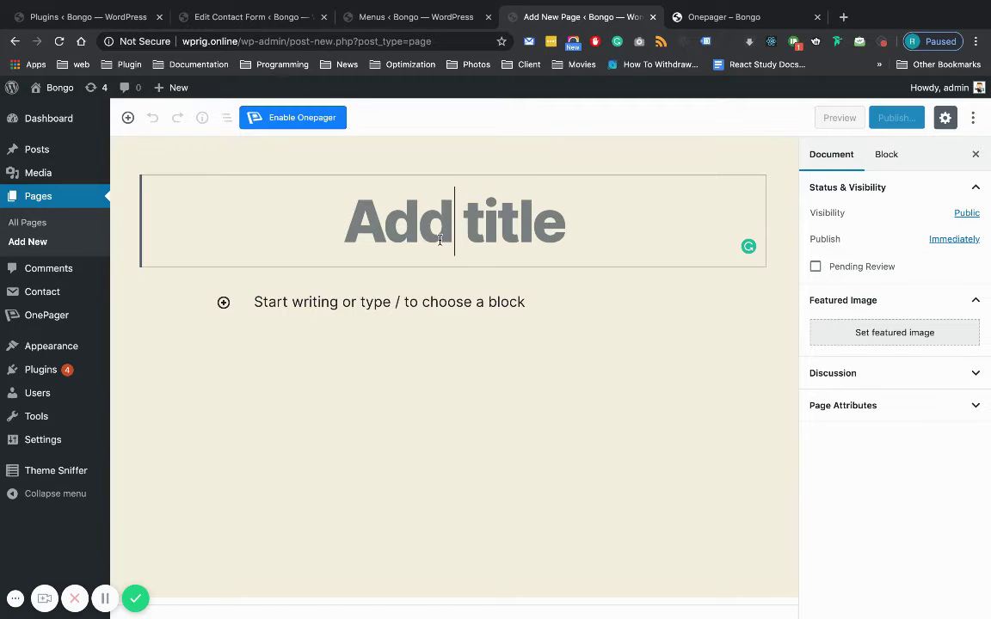
type("O")
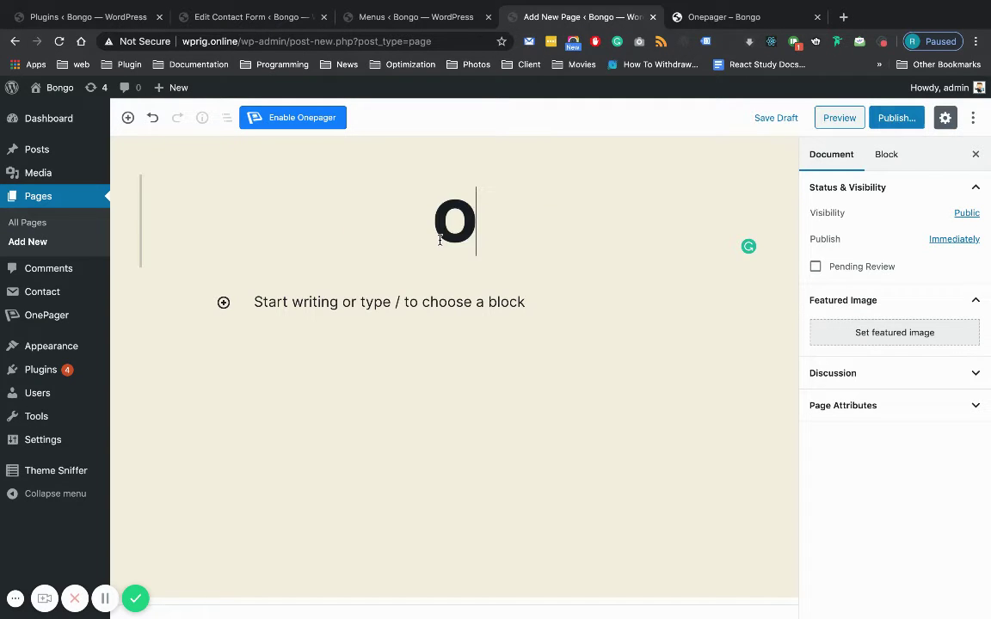
type("nepager")
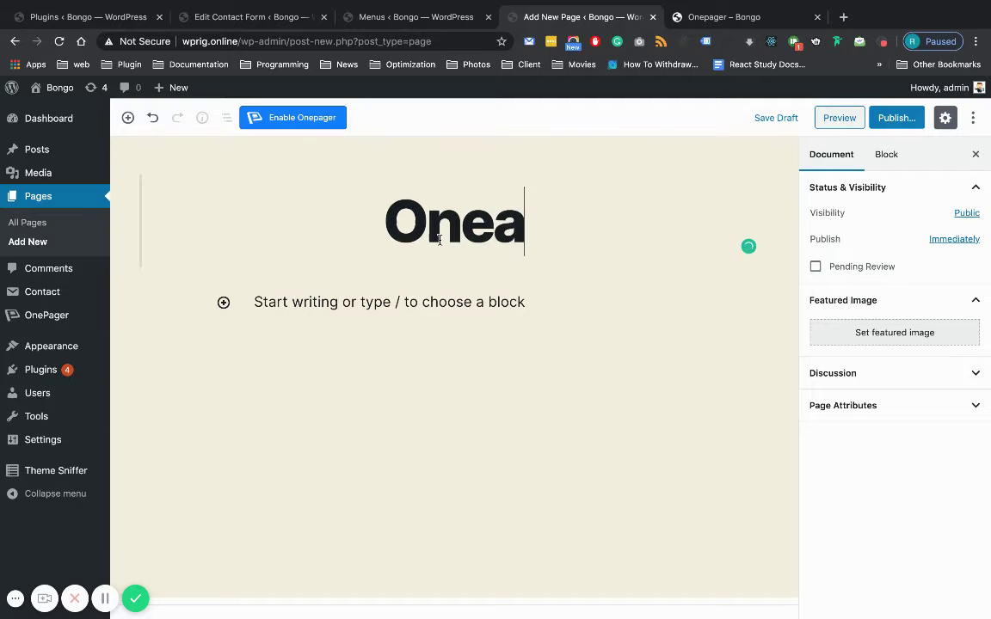
left_click(895, 118)
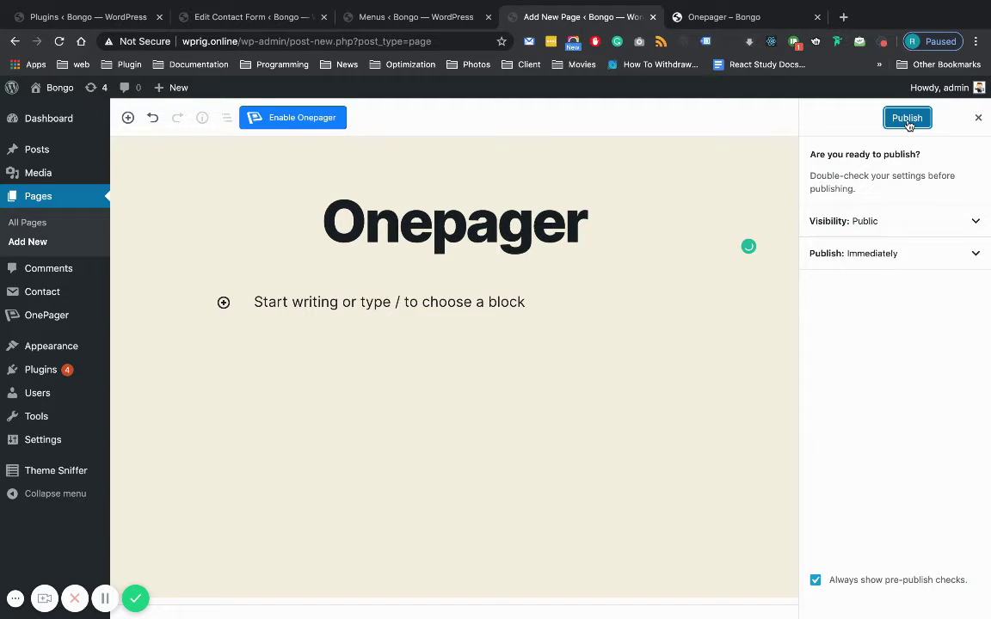
left_click(906, 117)
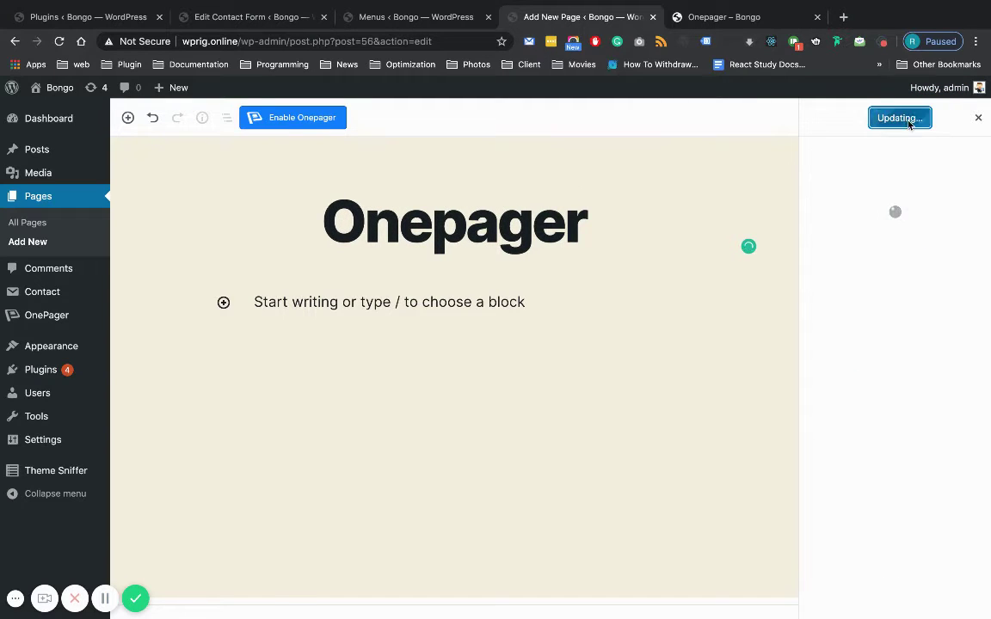
Step: Enable Onepager for the page, apply the Educaton template and look through the resulting layout
left_click(272, 121)
scroll(357, 332, "down", 2)
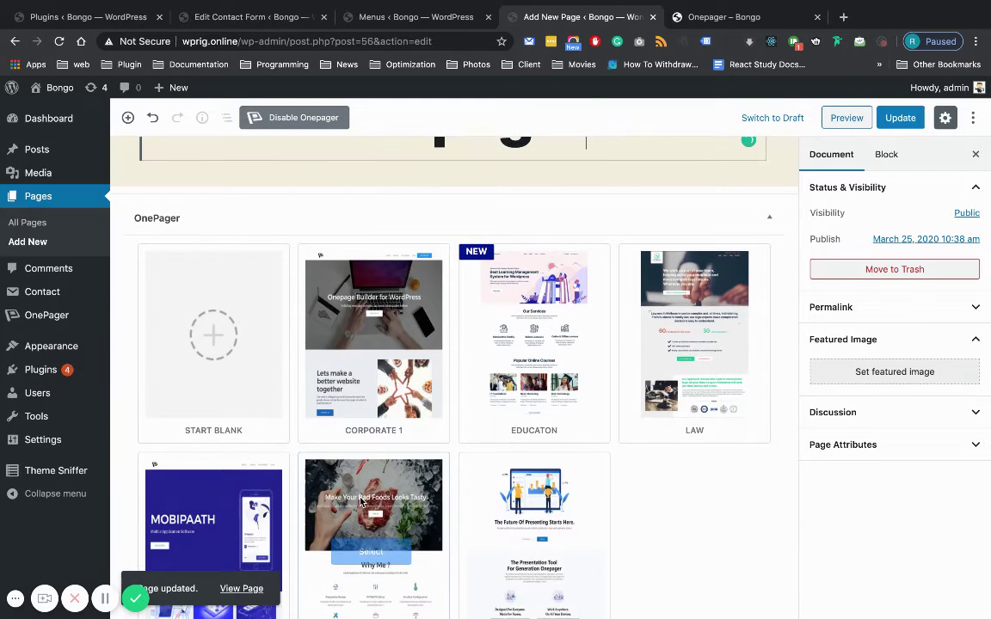
mouse_move(557, 351)
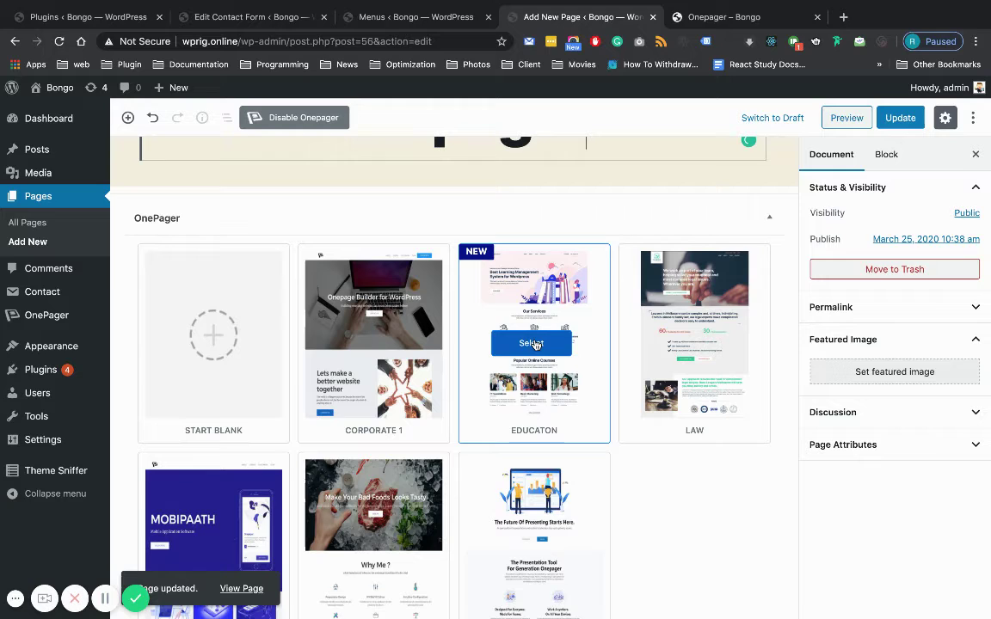
left_click(533, 343)
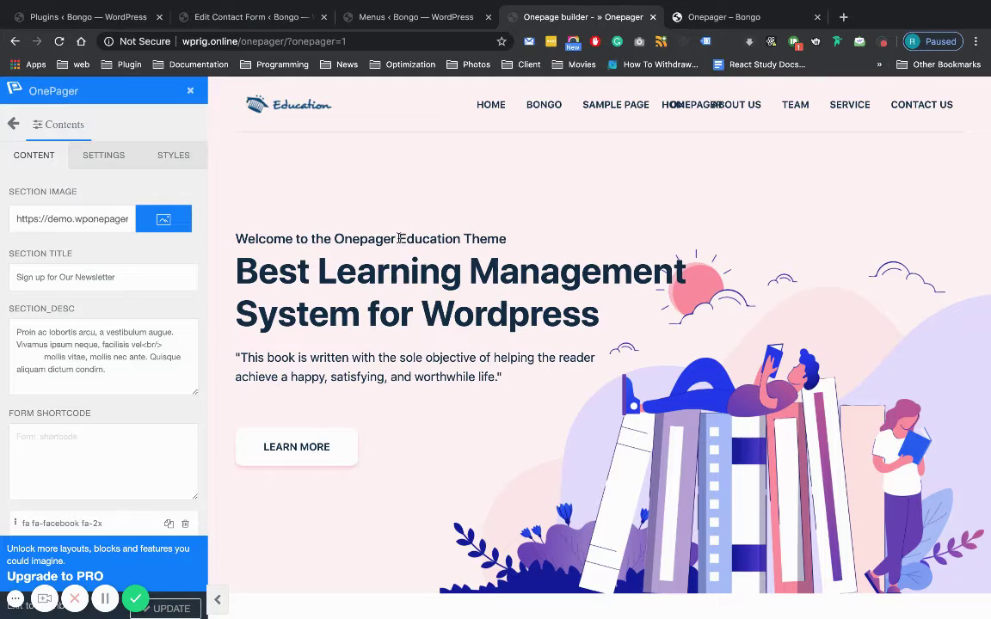
scroll(399, 241, "down", 20)
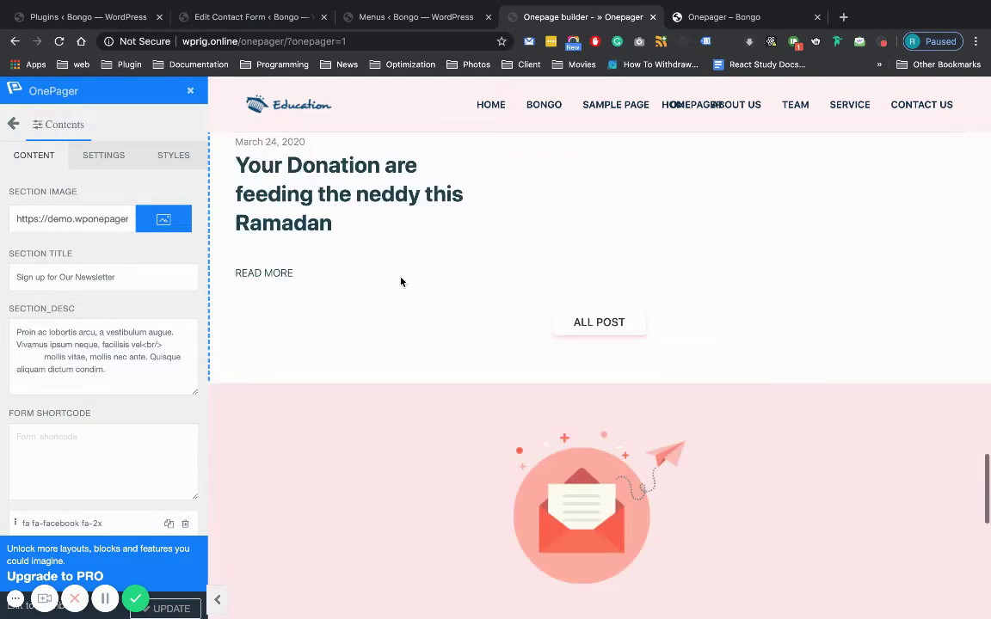
scroll(400, 281, "up", 20)
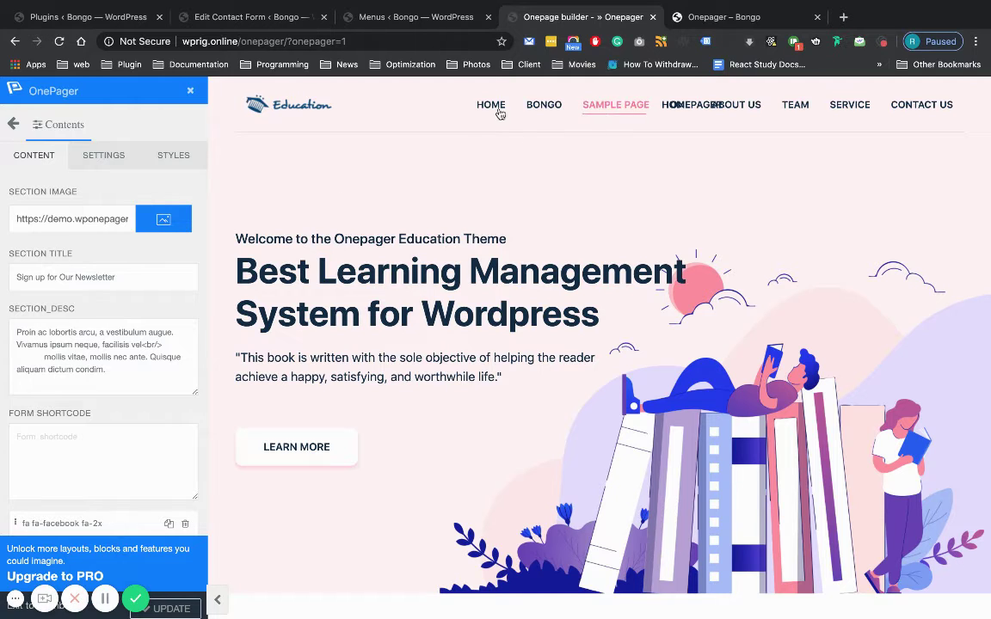
Step: Set the header's main menu to Center Menu and its right menu to Right Menu, and update the page
left_click(428, 106)
left_click(109, 277)
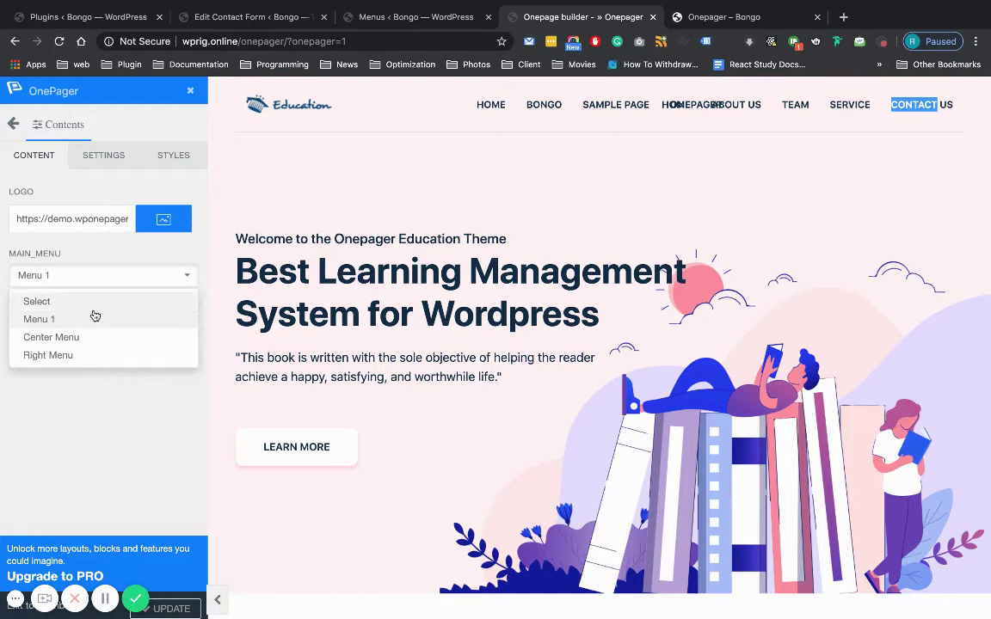
left_click(77, 337)
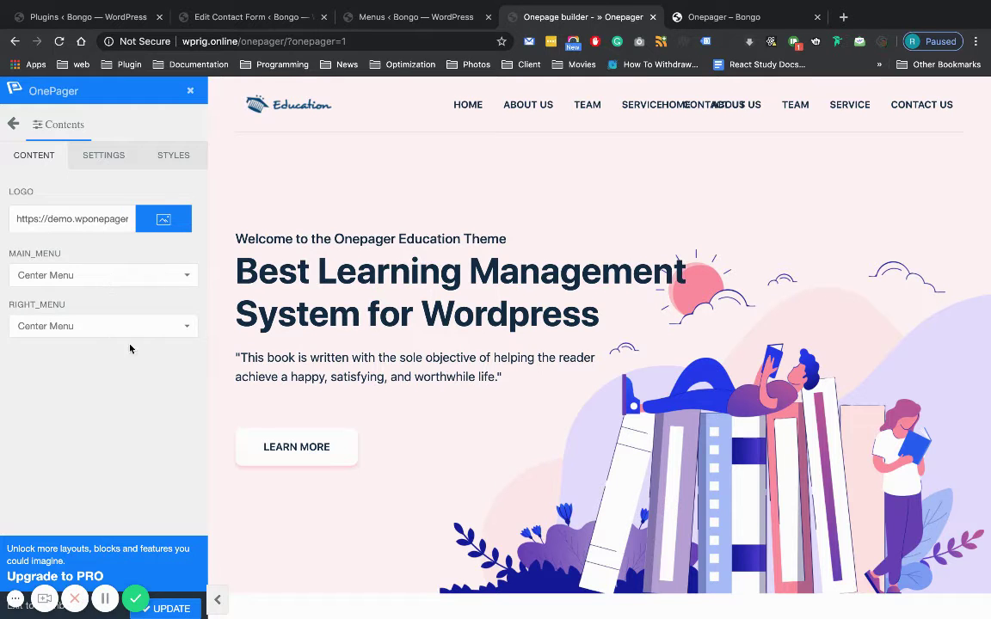
left_click(117, 325)
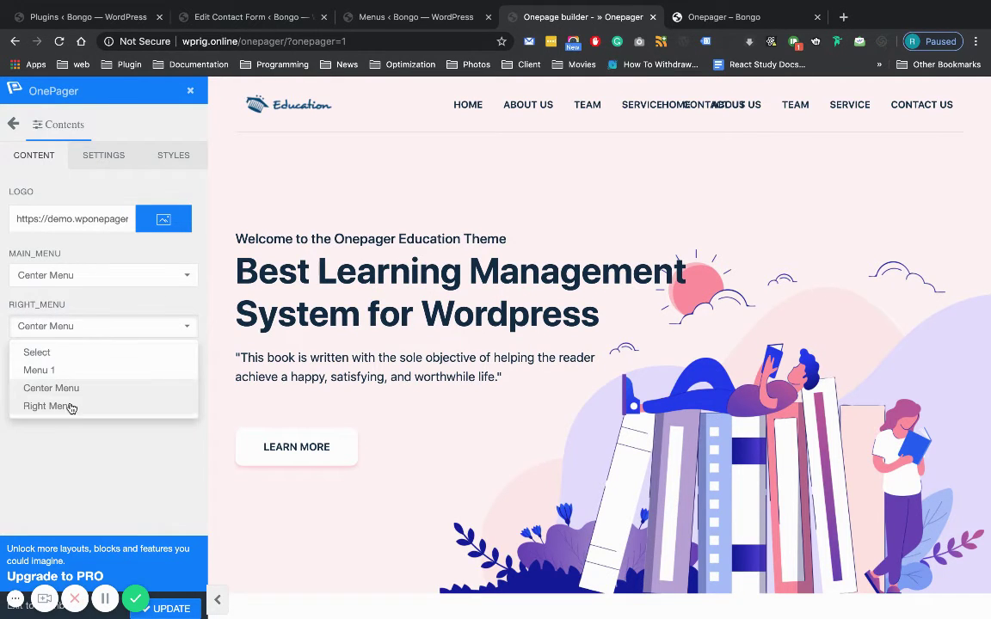
left_click(67, 408)
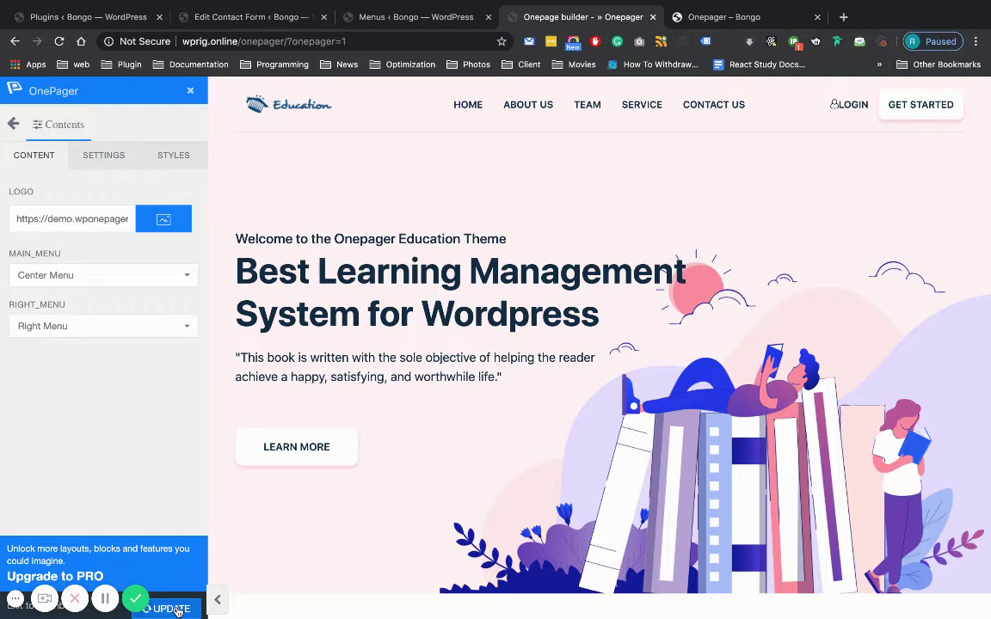
left_click(172, 608)
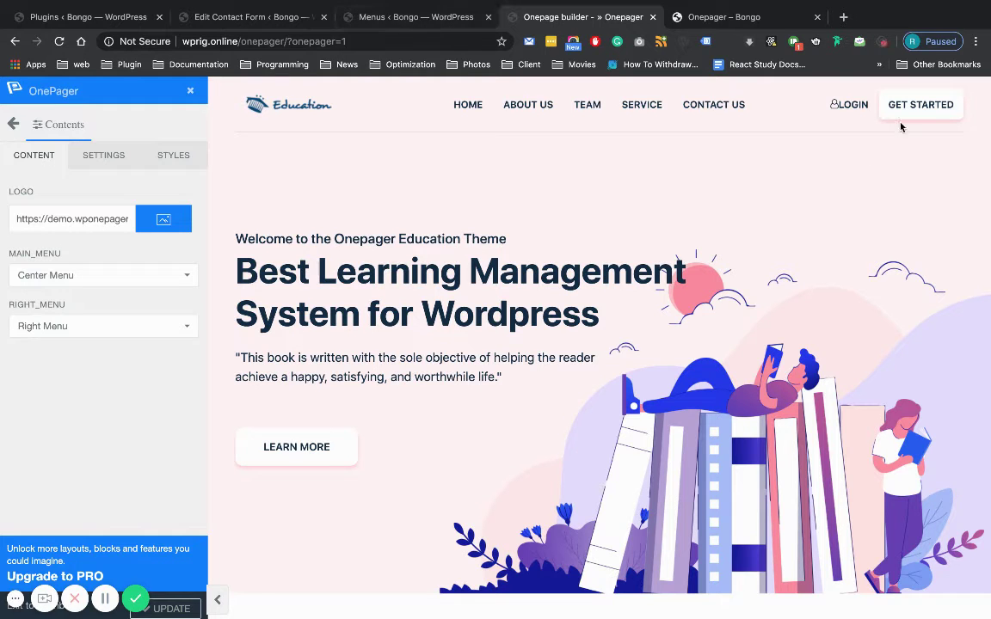
Step: Examine the Login item's navigation label in Right Menu and compare it with the link in the page header
left_click(416, 17)
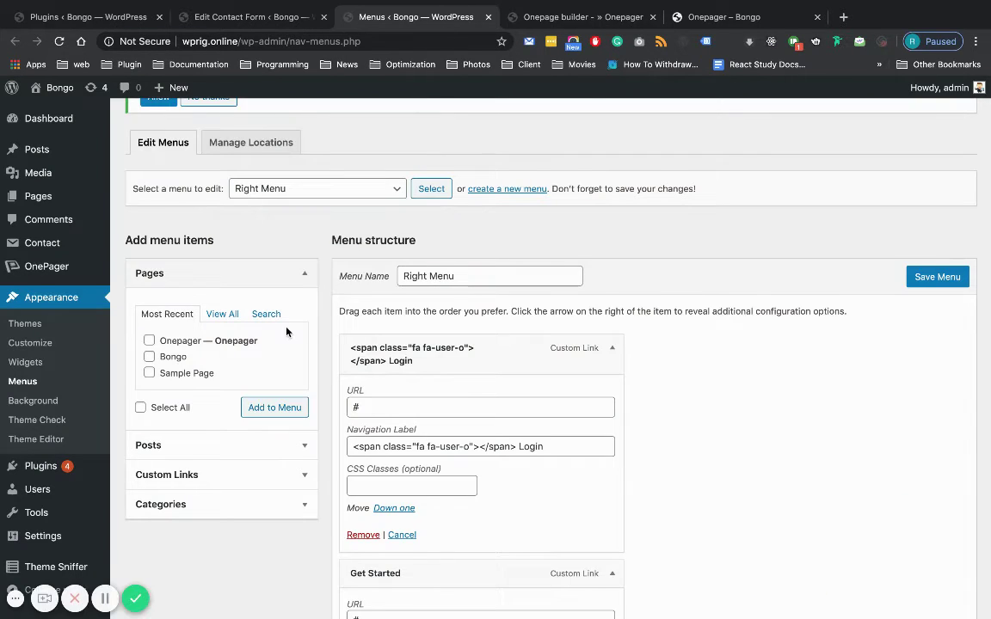
scroll(286, 331, "down", 2)
left_click(572, 17)
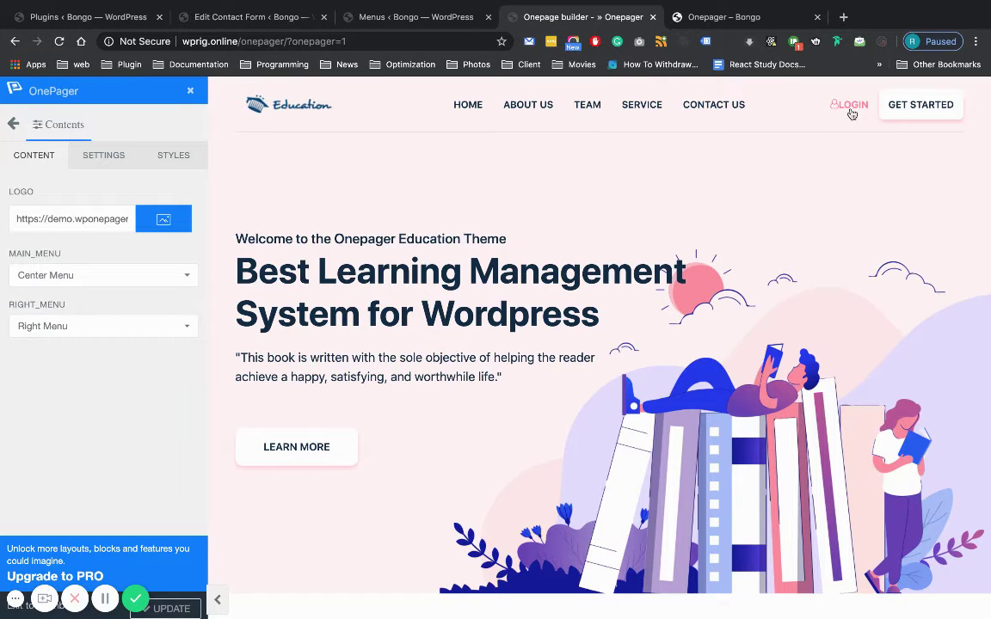
left_click(344, 16)
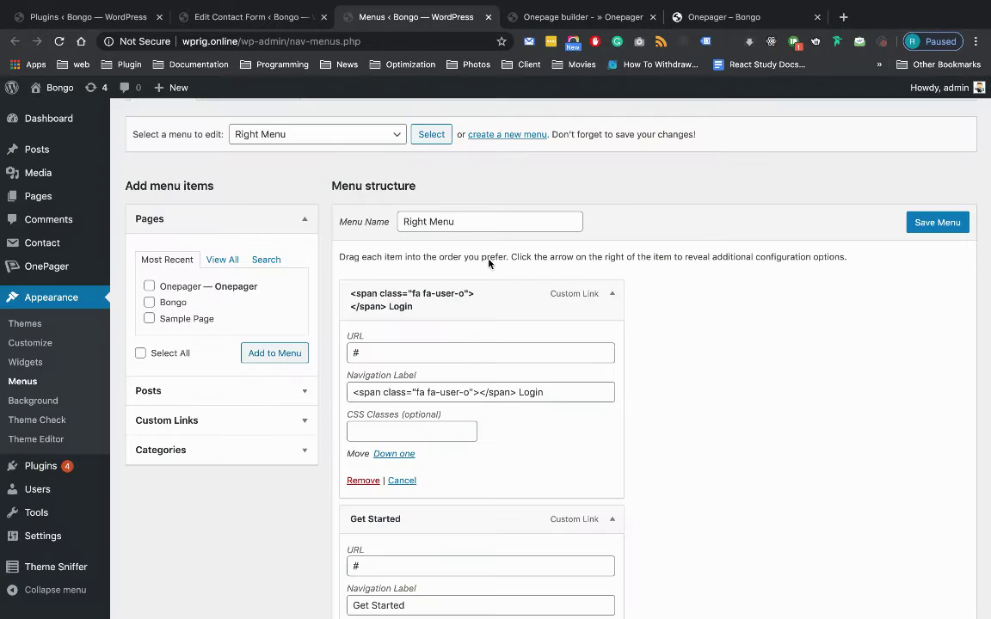
left_click_drag(515, 392, 350, 392)
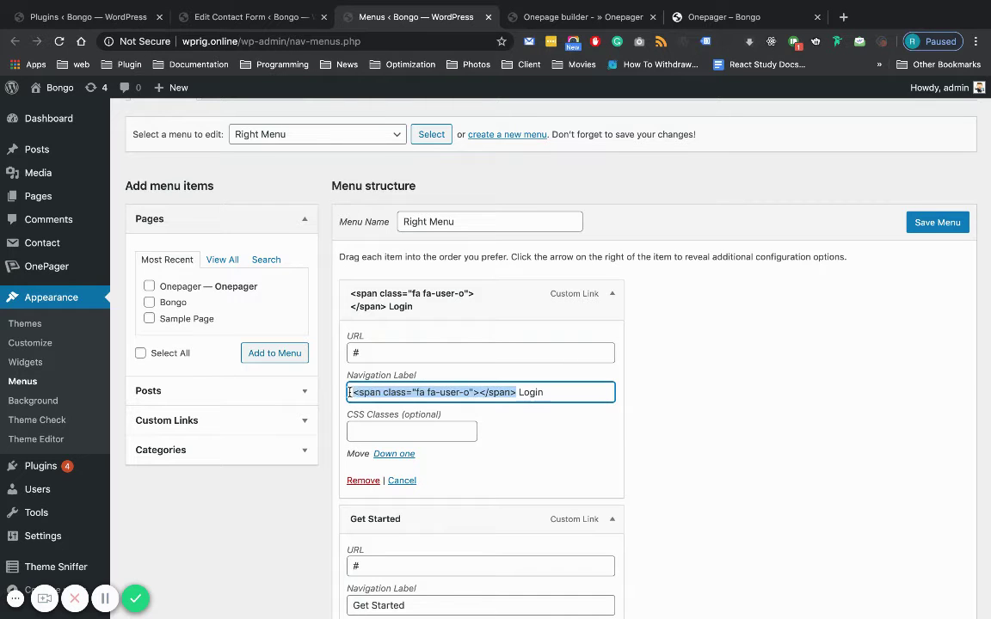
double_click(527, 393)
scroll(431, 428, "down", 1)
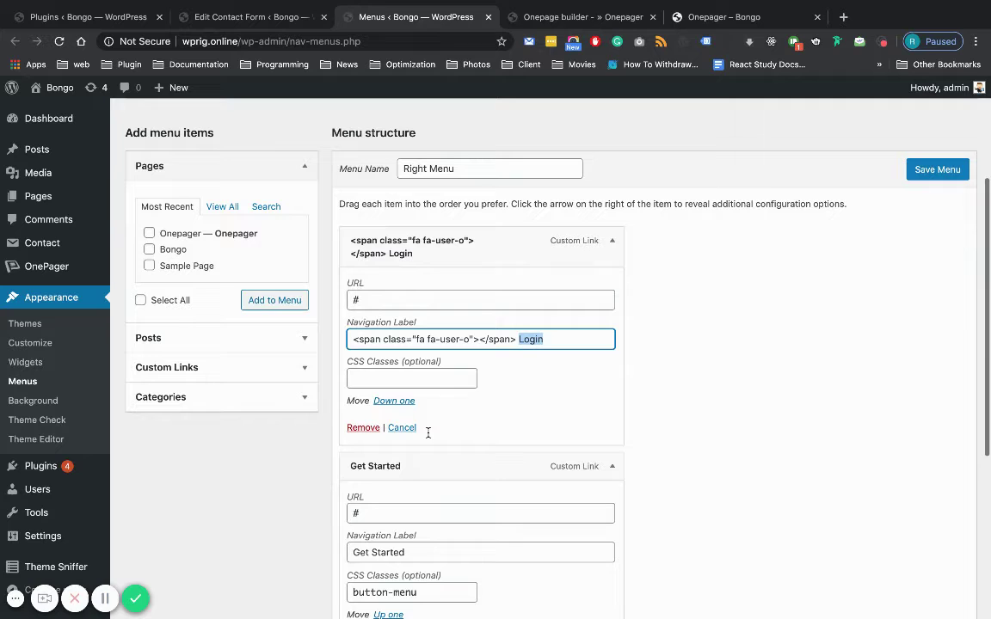
left_click(533, 17)
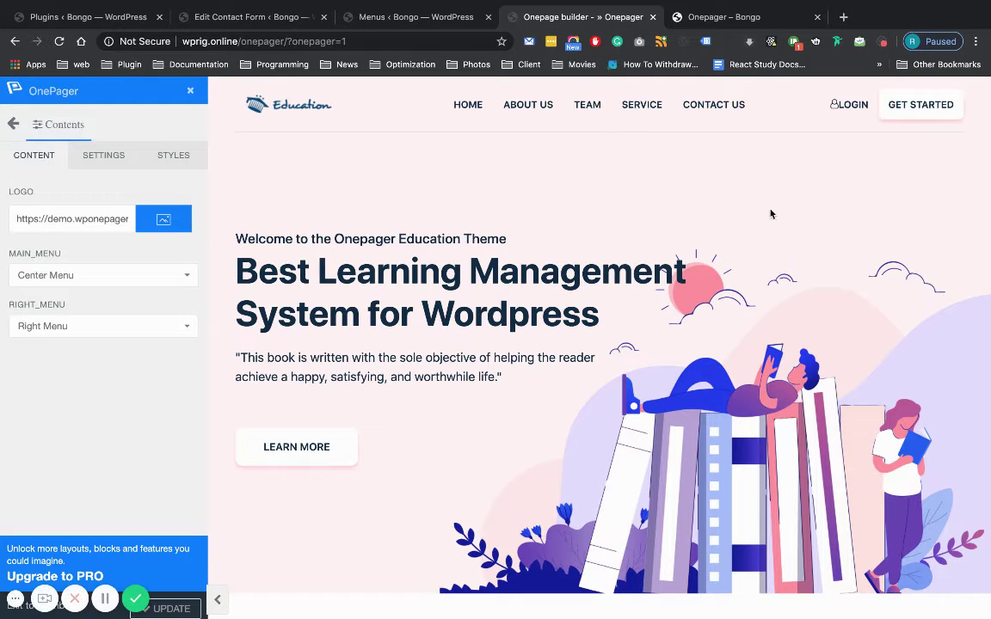
Step: Examine the navigation label and CSS class of the Get Started item in Right Menu
left_click(415, 17)
scroll(362, 316, "down", 5)
left_click(378, 240)
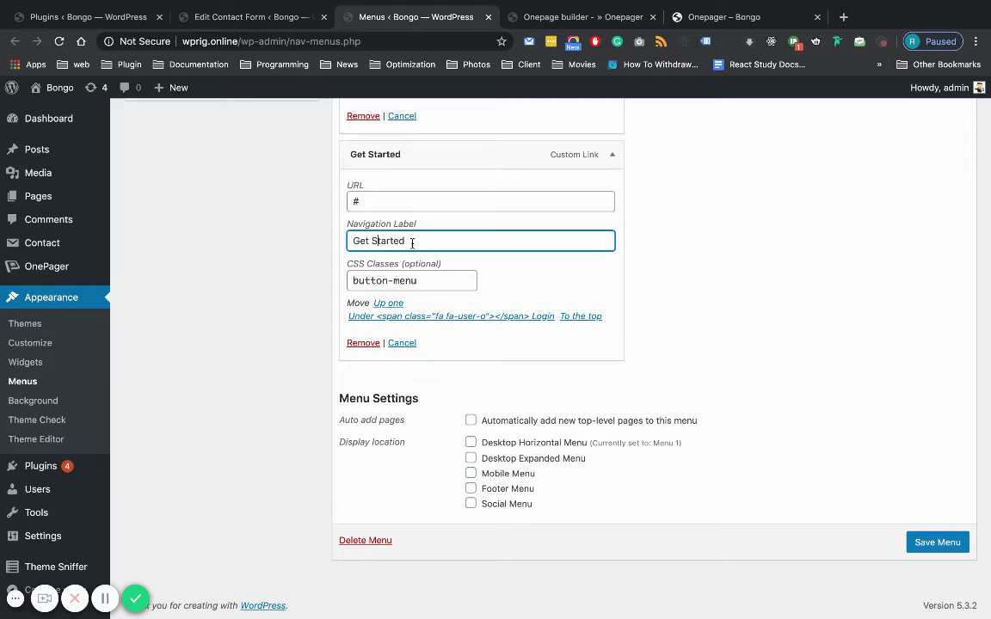
left_click_drag(405, 241, 341, 247)
scroll(424, 242, "up", 2)
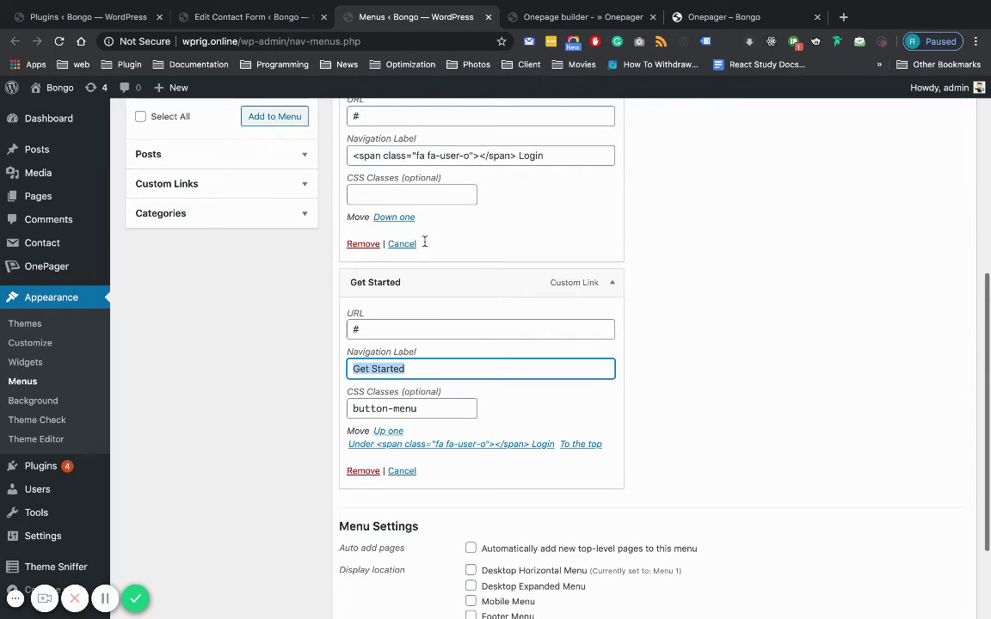
left_click(423, 411)
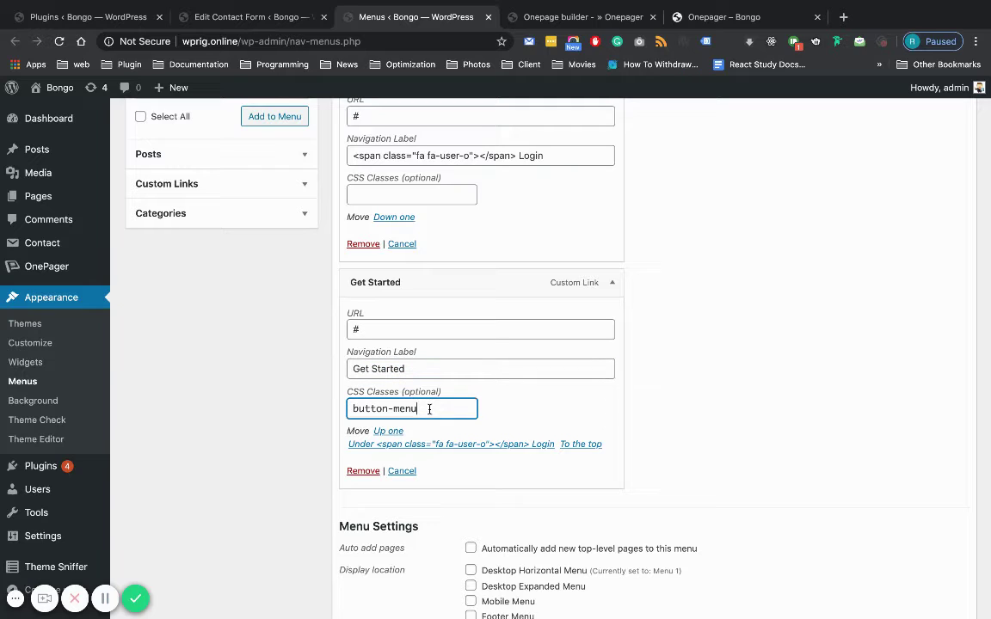
left_click_drag(471, 408, 337, 408)
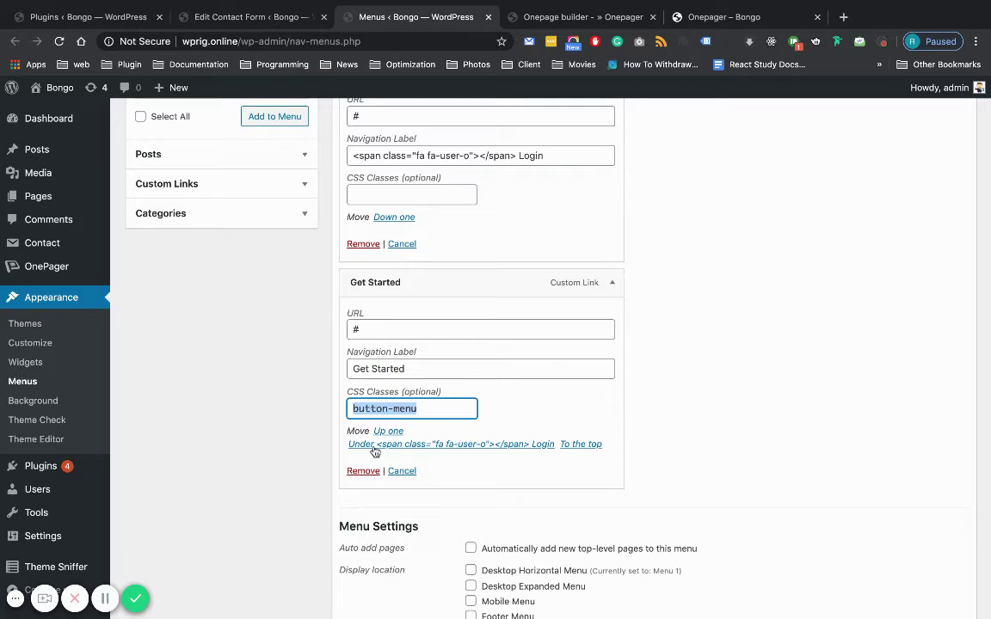
left_click(484, 398)
Step: Check in the Menus screen options whether the CSS Classes advanced property is enabled
scroll(484, 398, "up", 10)
left_click(910, 110)
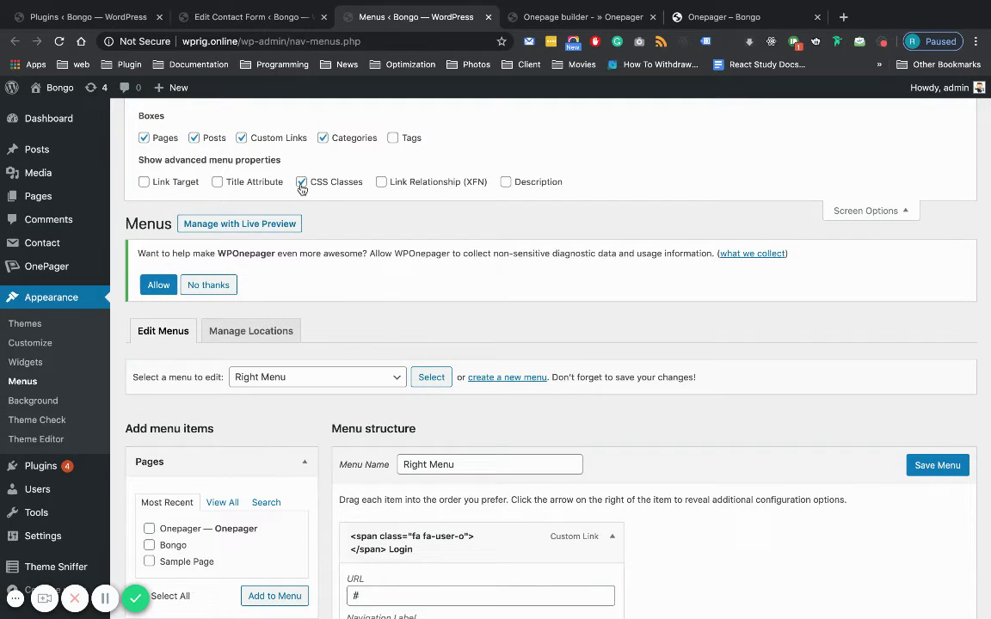
left_click(900, 210)
scroll(900, 210, "down", 6)
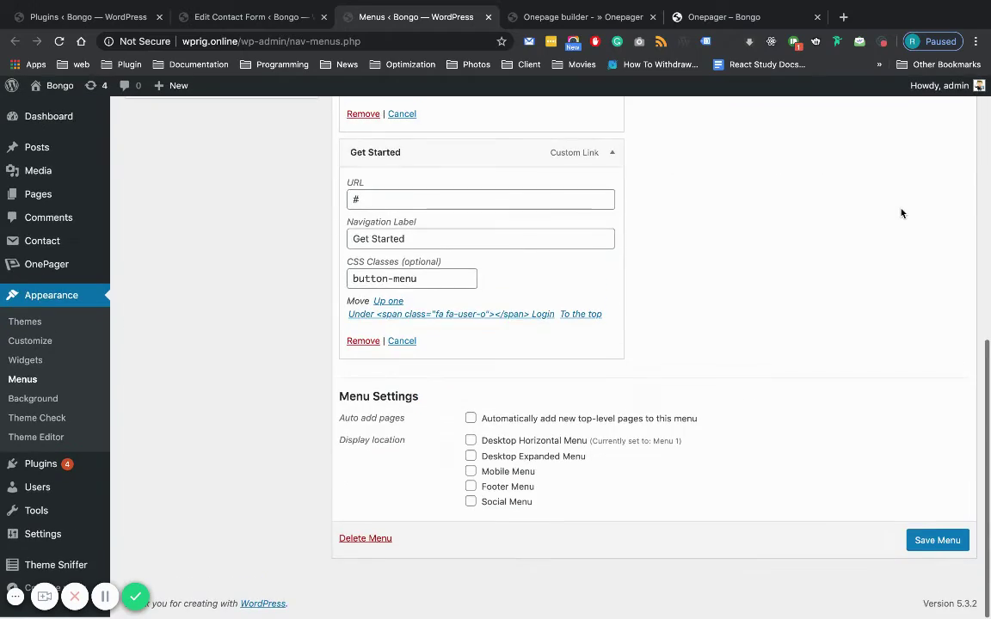
key("ctrl+r")
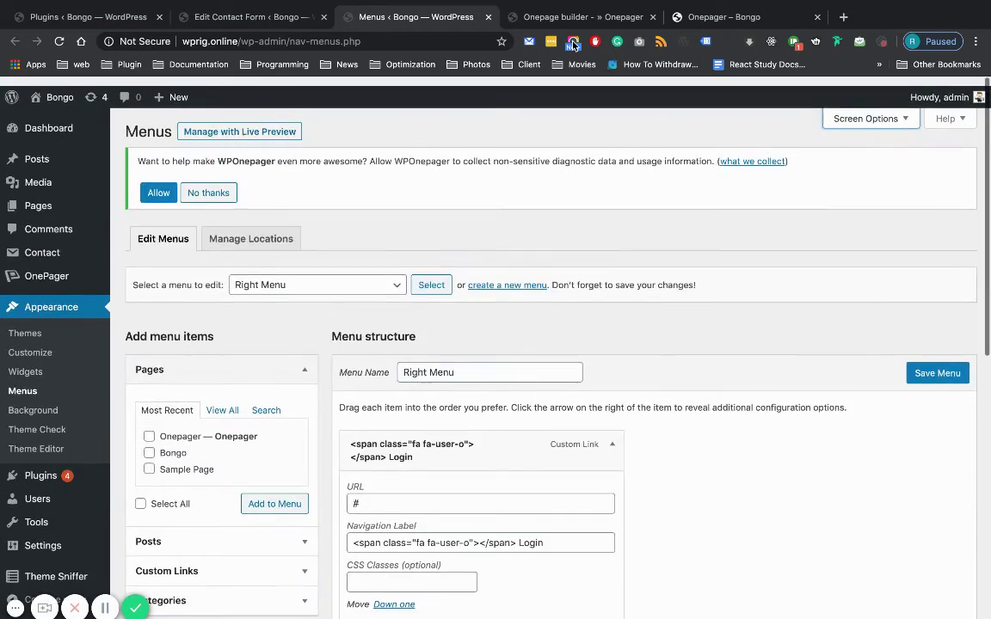
Step: Open the content settings of the "Sign up for Our Newsletter" section in the Onepager builder
left_click(555, 17)
scroll(461, 352, "down", 20)
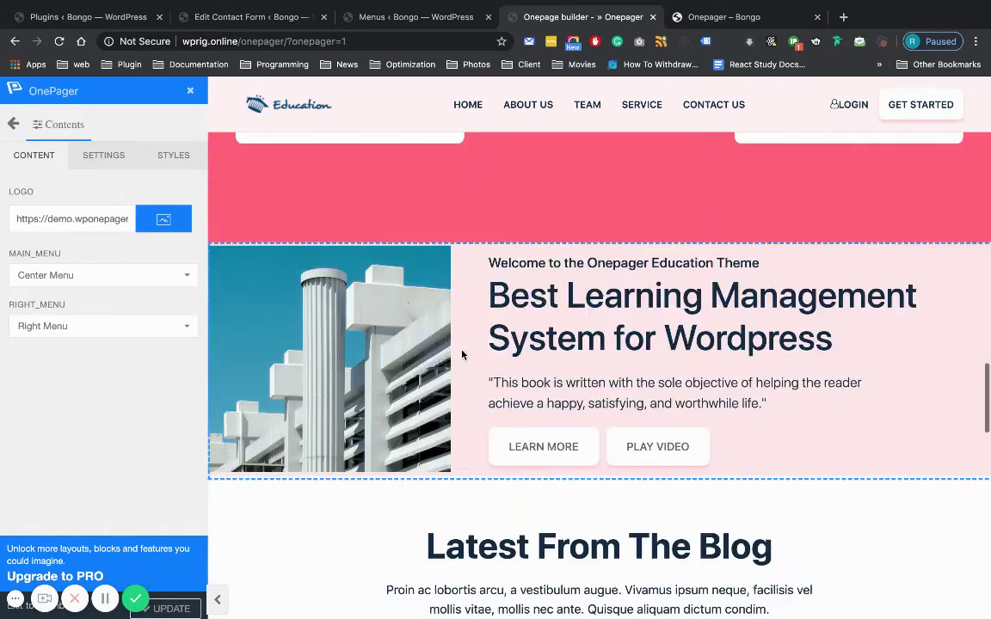
scroll(462, 354, "down", 4)
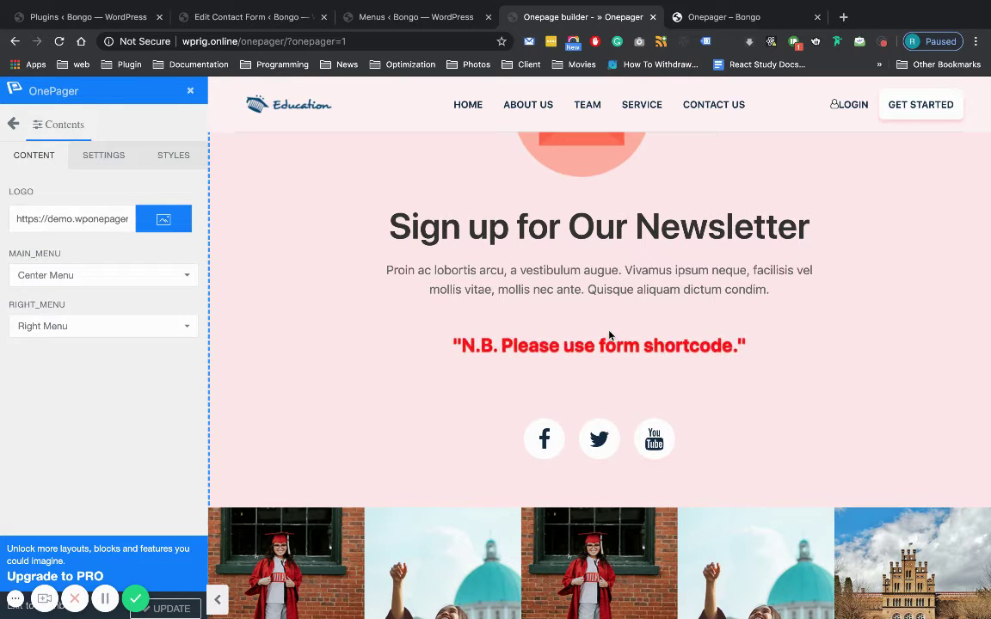
double_click(565, 345)
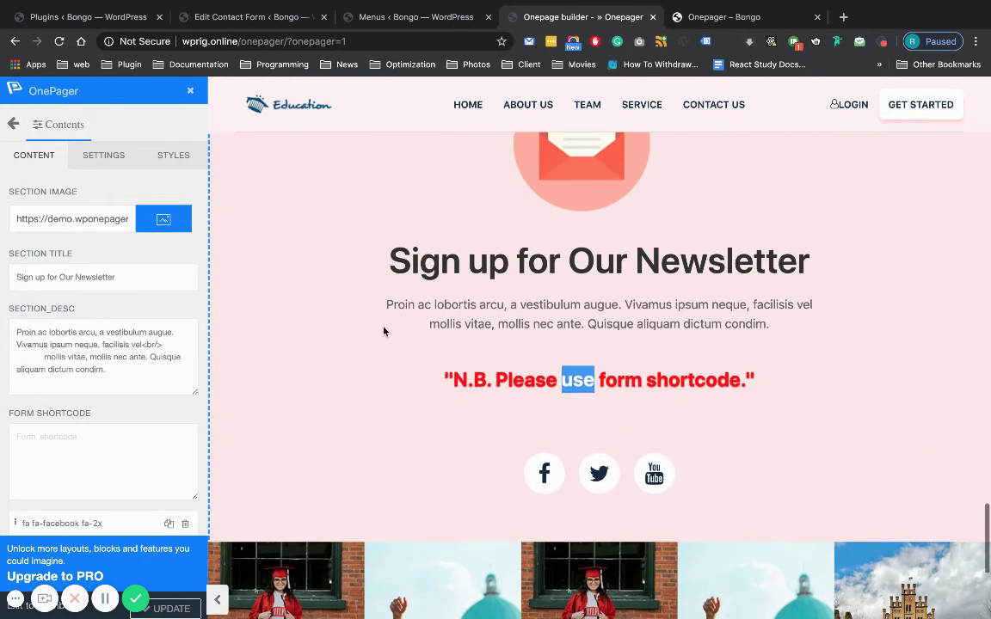
Step: Open the Contact form 1 editor and select the whole form template to examine its markup
left_click(109, 17)
left_click(241, 16)
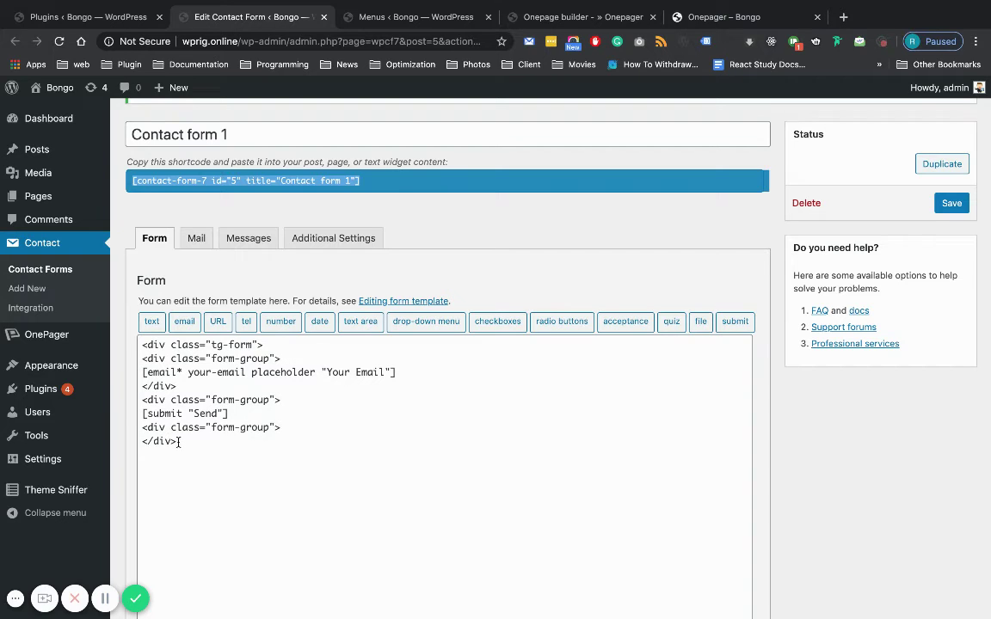
left_click_drag(178, 441, 133, 350)
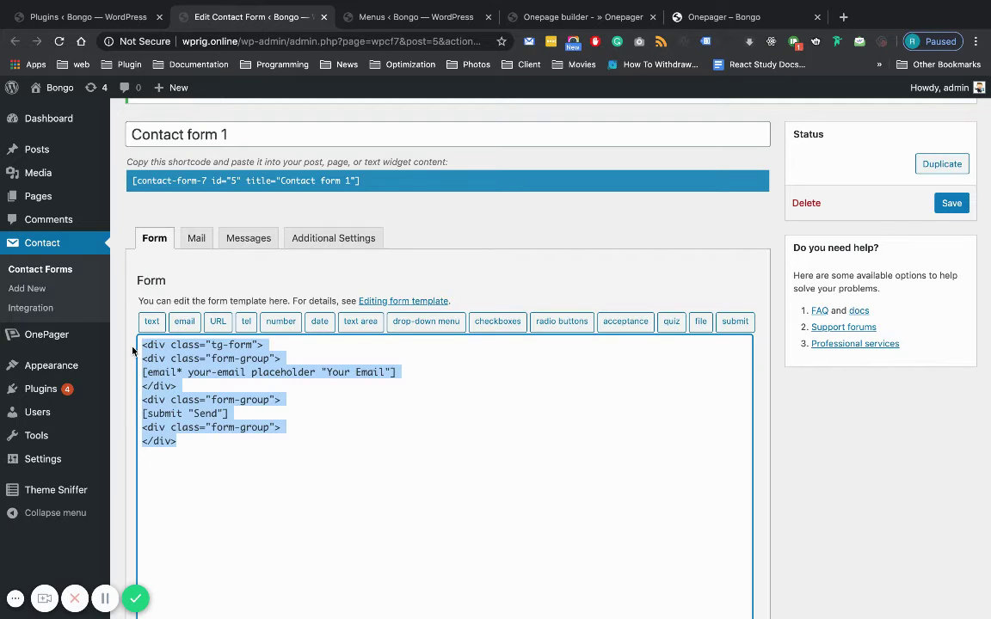
Step: Examine the tg-form and form-group wrapper classes and the required email field tag in the Contact form 1 template
left_click(205, 399)
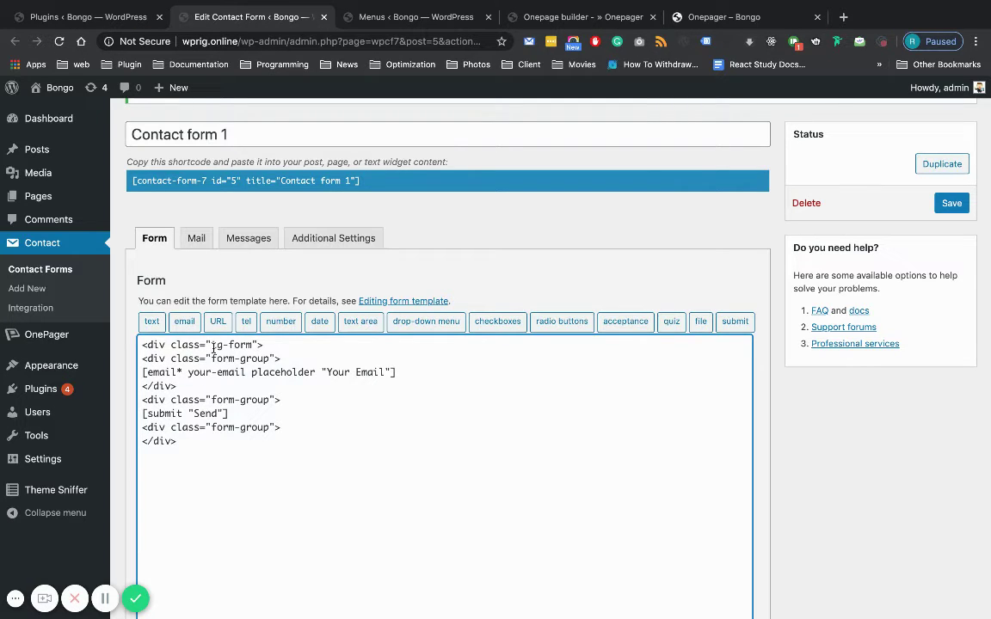
left_click_drag(214, 345, 250, 345)
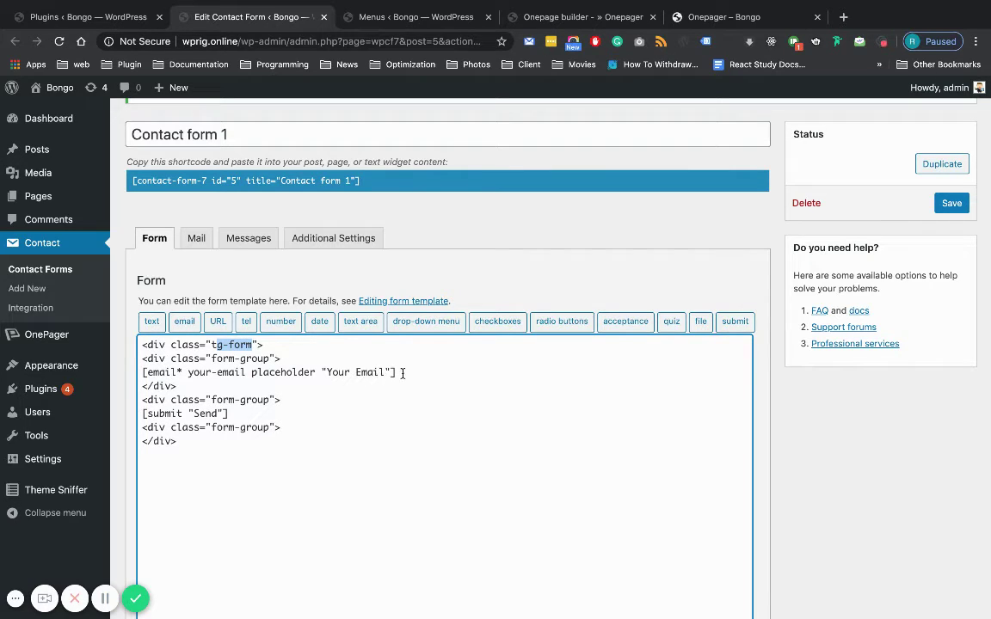
left_click_drag(402, 372, 142, 371)
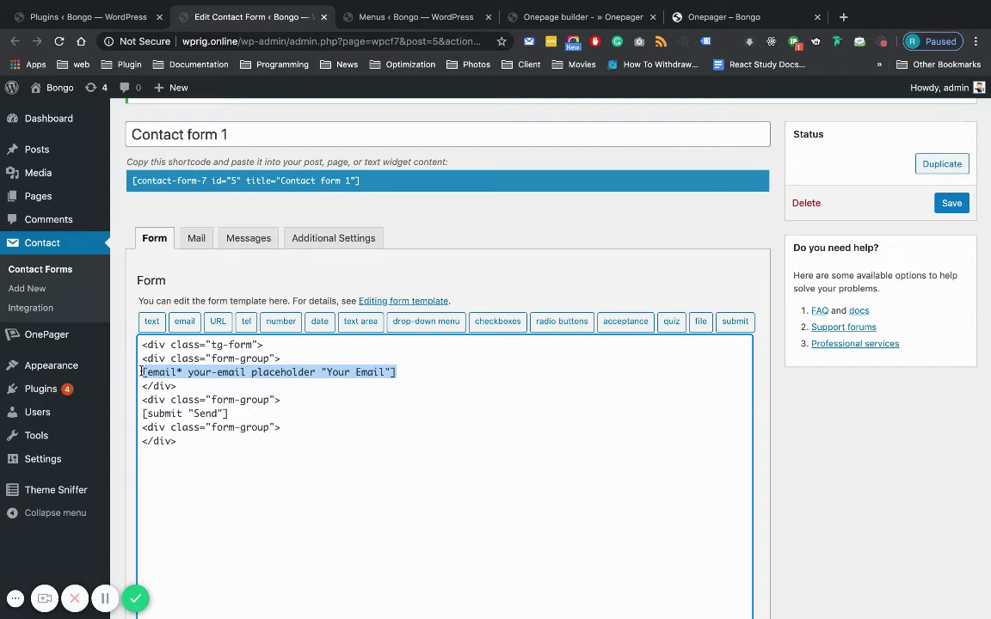
left_click(215, 358)
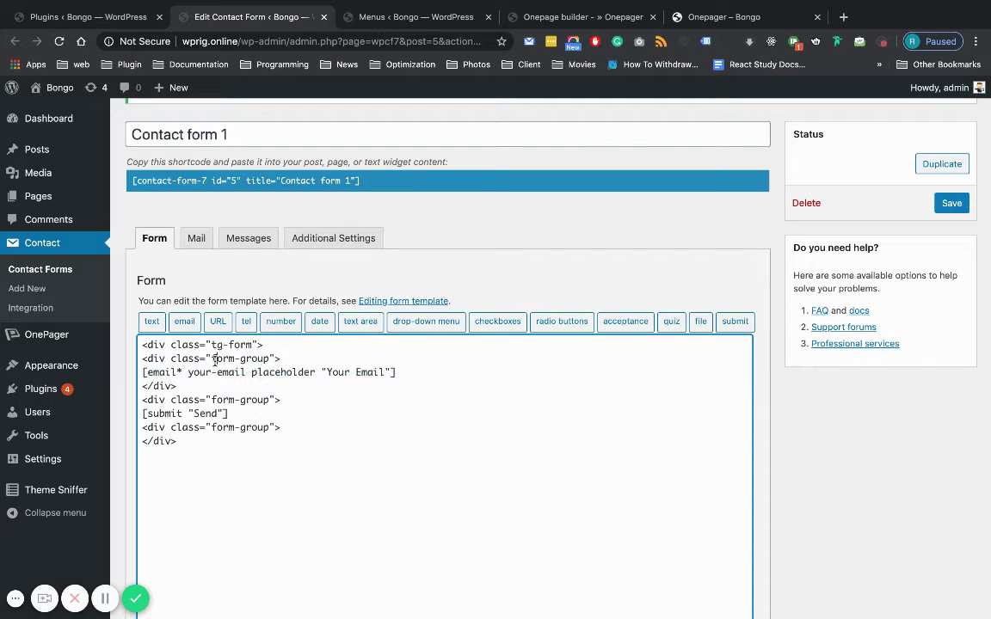
left_click_drag(207, 358, 268, 362)
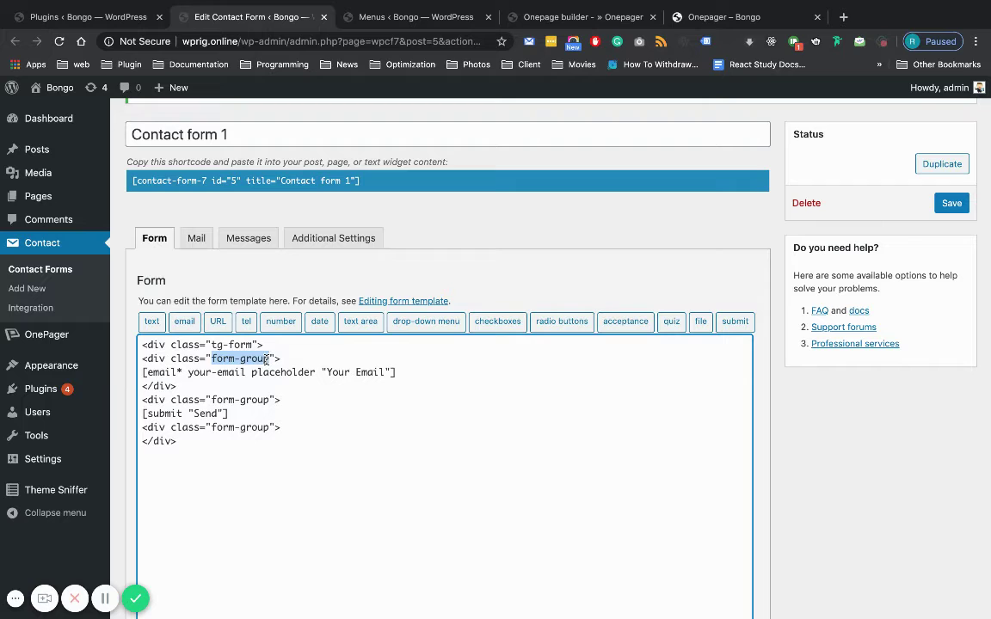
left_click(144, 373)
left_click_drag(138, 374, 384, 370)
left_click(210, 376)
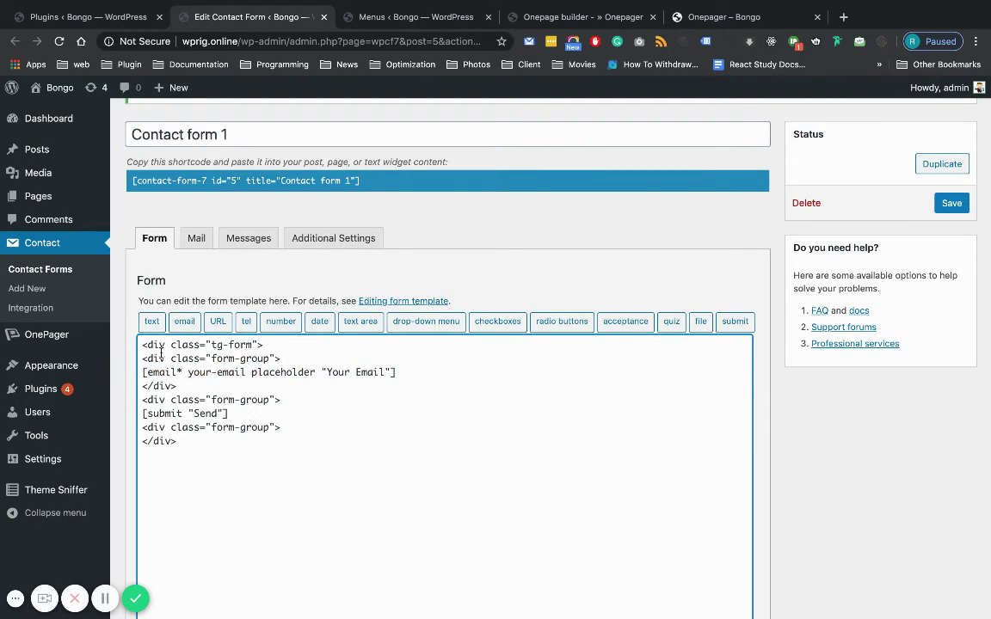
Step: View the URL form-tag generator without inserting a tag, and review the whole Contact form 1 template markup
left_click(218, 320)
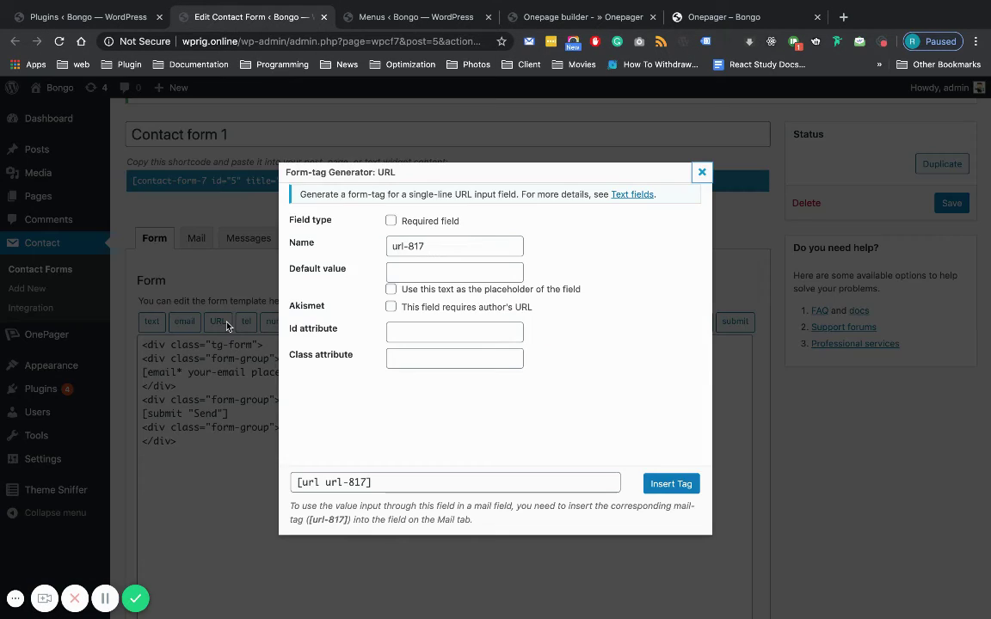
left_click(701, 173)
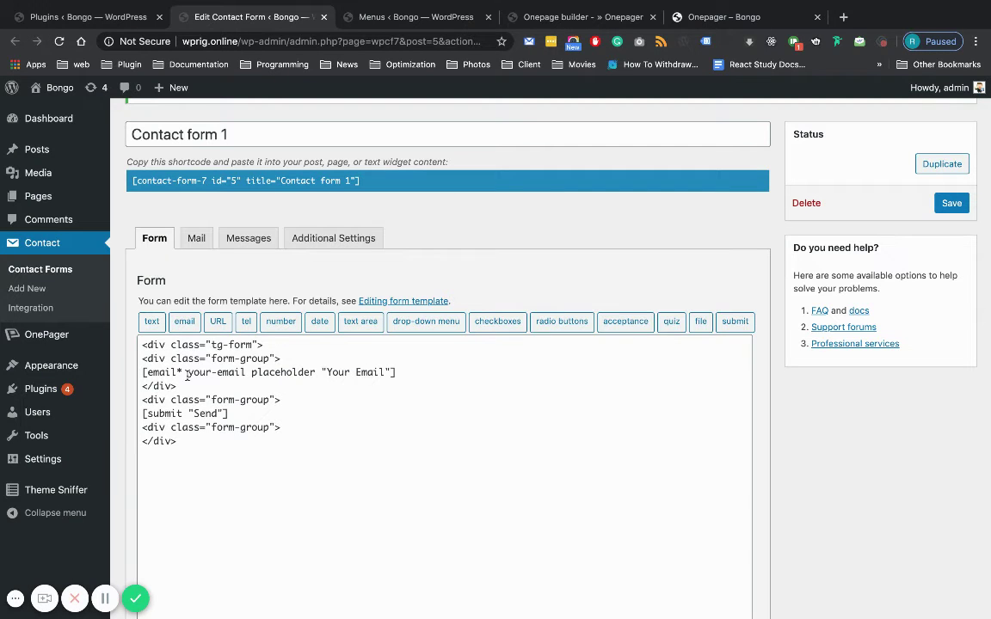
left_click_drag(265, 358, 238, 358)
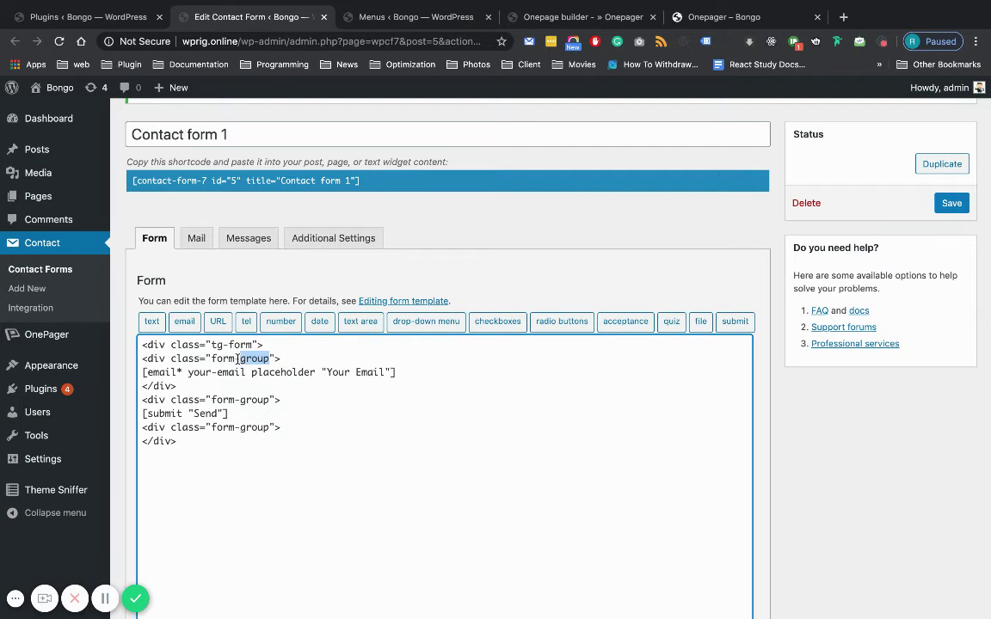
left_click(181, 440)
key("ctrl+a")
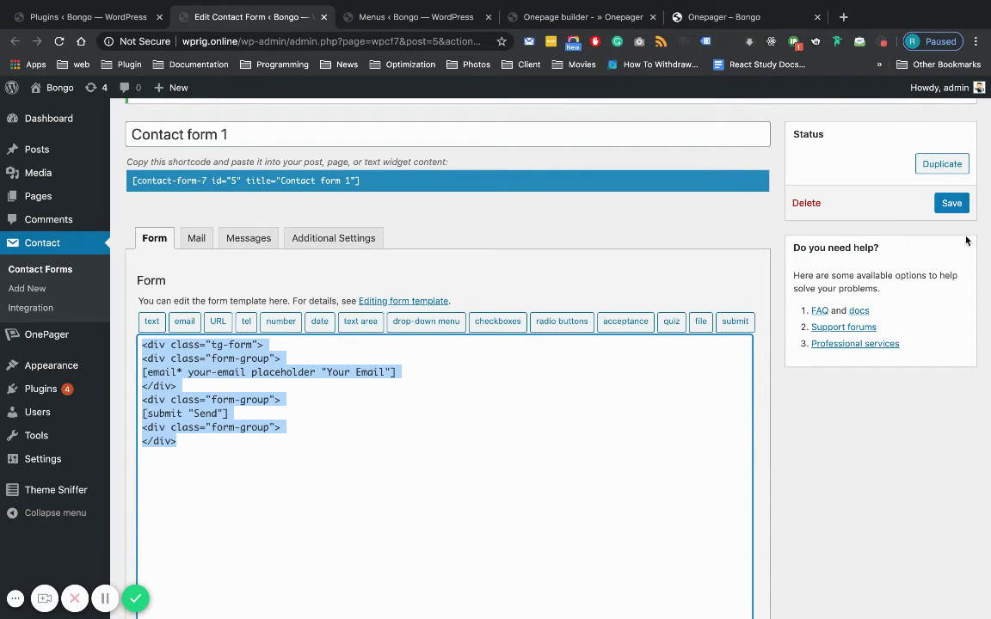
Step: Copy the Contact form 1 shortcode into the newsletter section's form shortcode in the Onepager builder and update the page
left_click(252, 182)
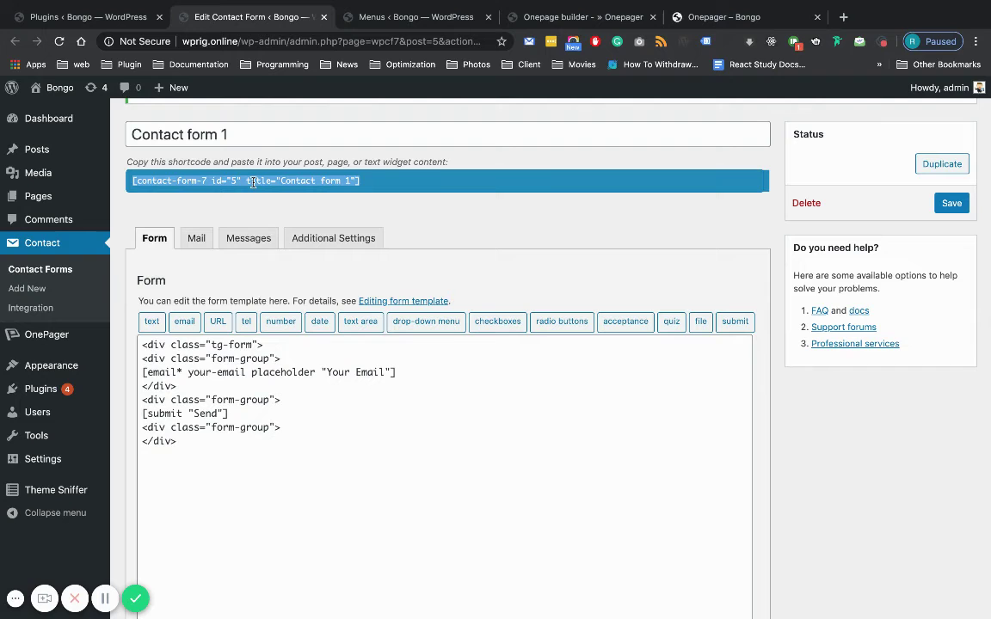
key("super+c")
key("super+4")
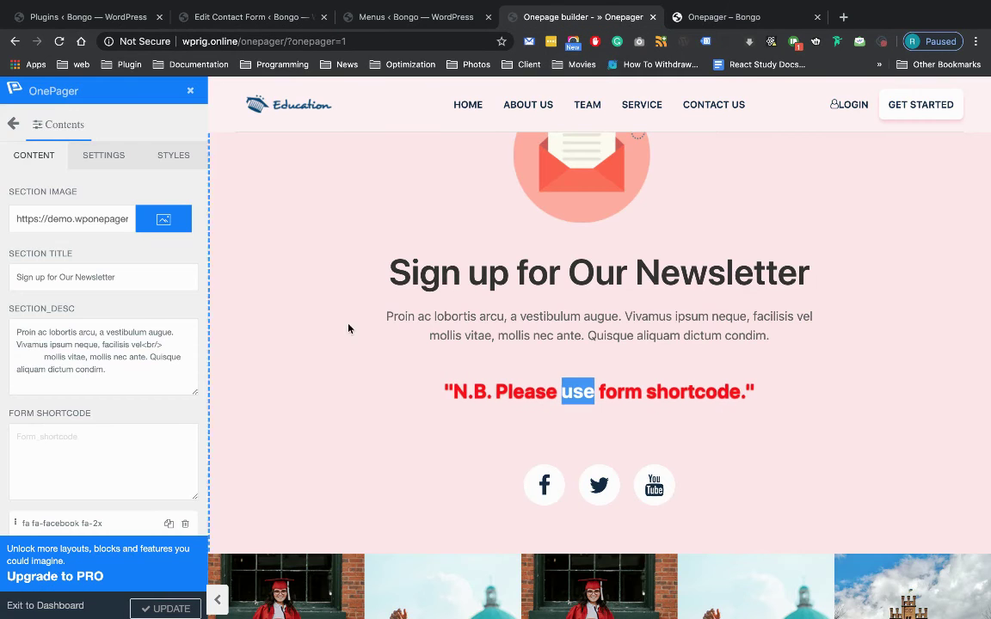
left_click(85, 442)
key("super+v")
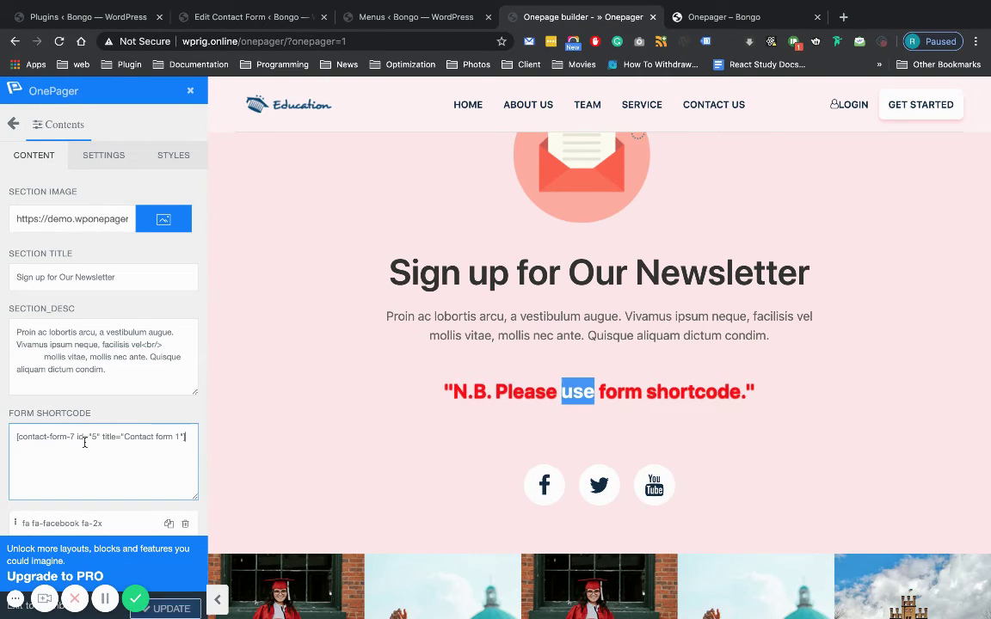
left_click(172, 609)
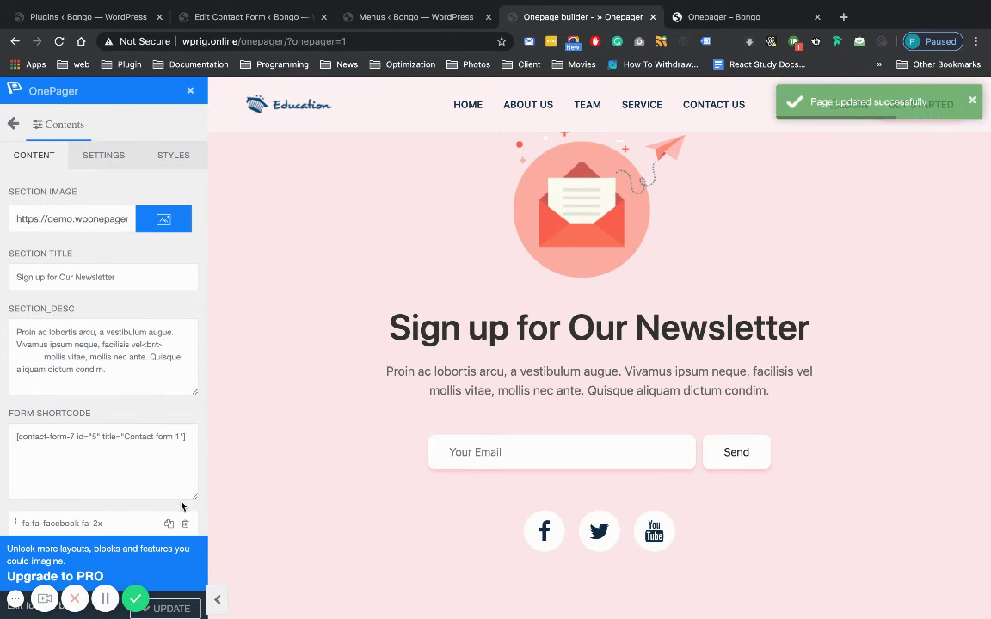
Step: Reload the published Onepager page and check the newsletter sign-up form and its surrounding sections
left_click_drag(282, 41, 114, 43)
left_click(667, 16)
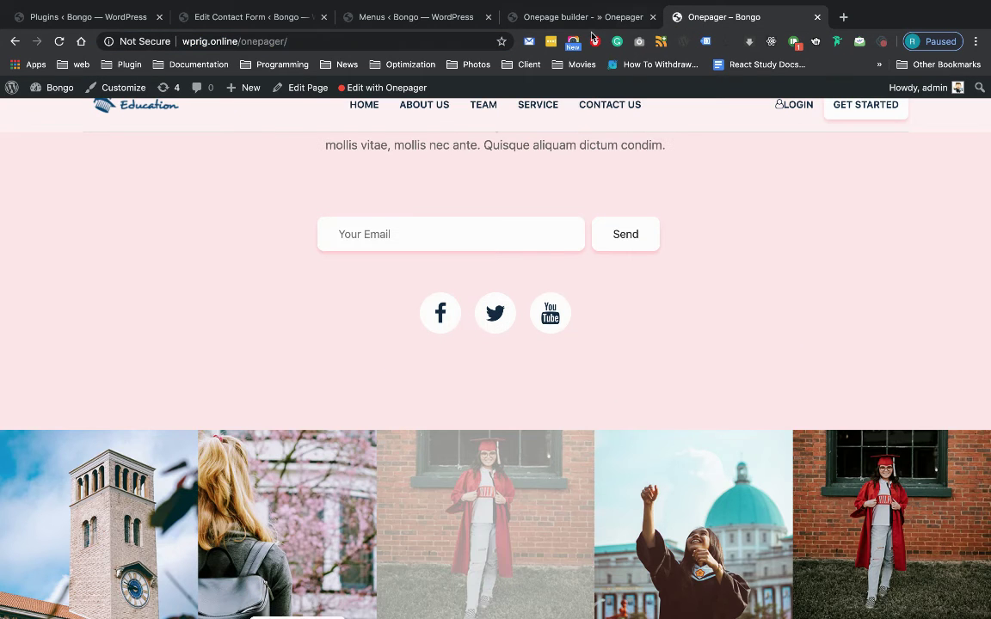
left_click(348, 41)
key("Return")
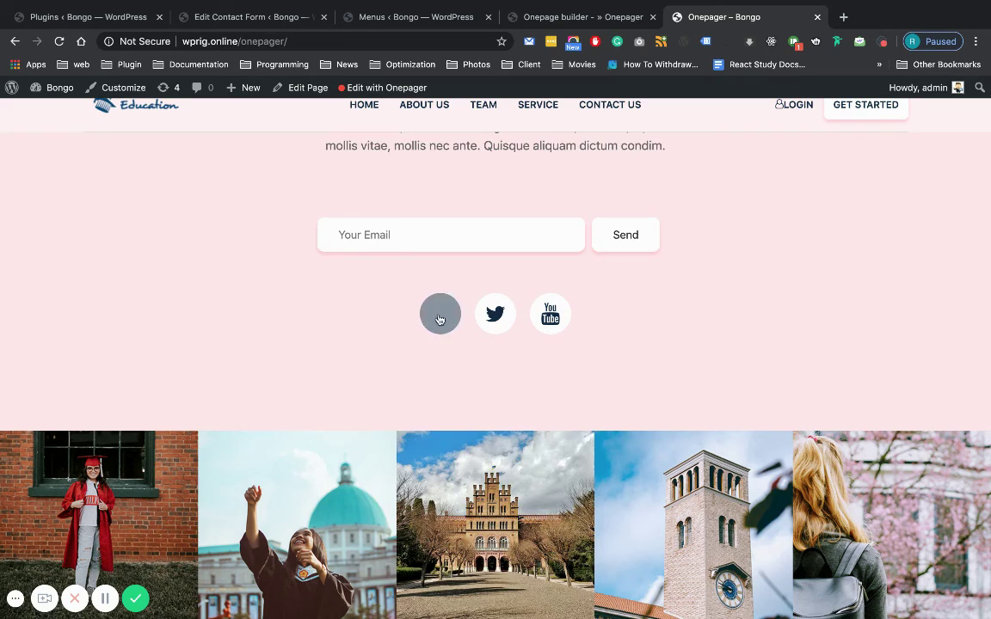
scroll(447, 469, "down", 3)
scroll(674, 382, "up", 20)
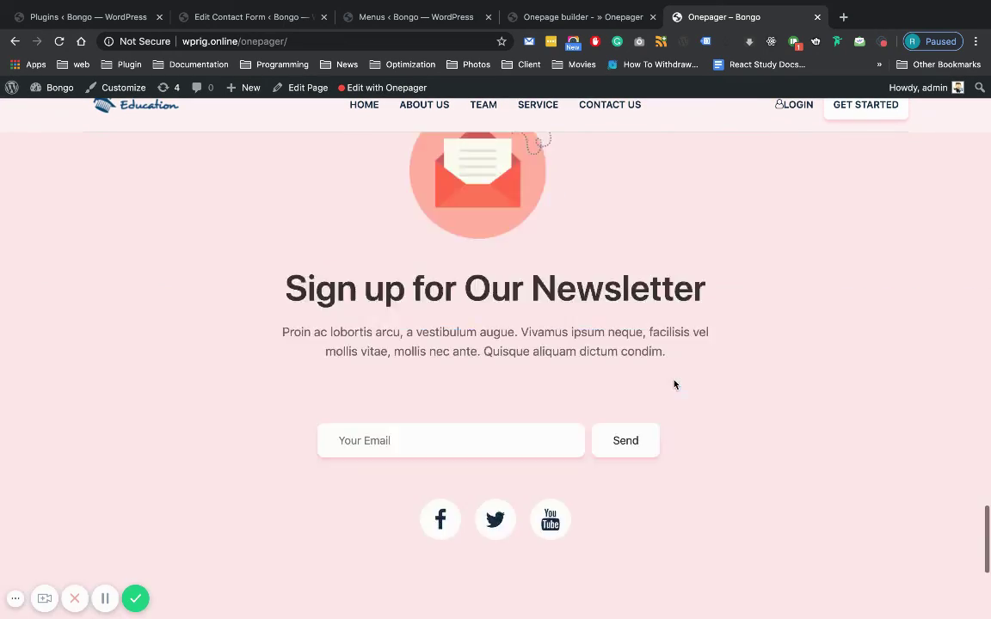